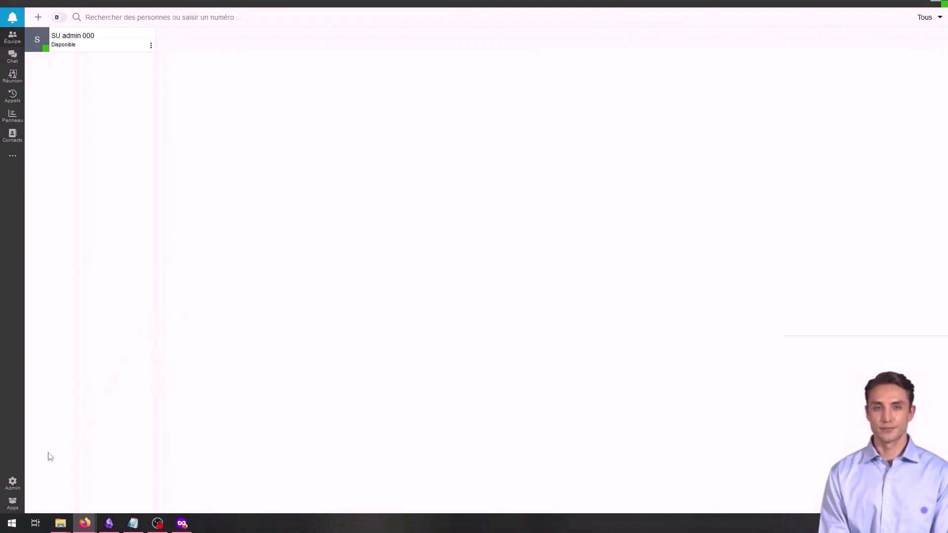
Step: Open the Voix & Chat administration page and start adding a new SIP trunk
left_click(16, 487)
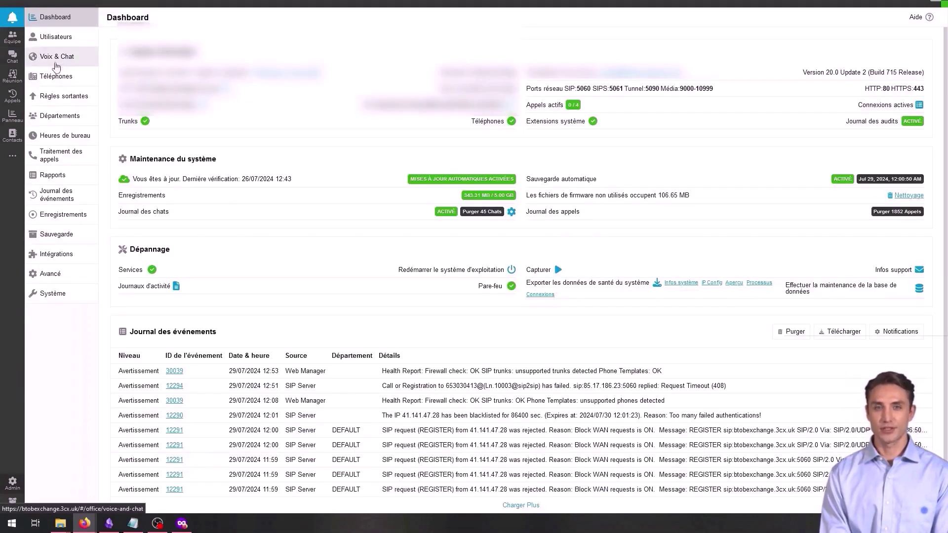
left_click(63, 61)
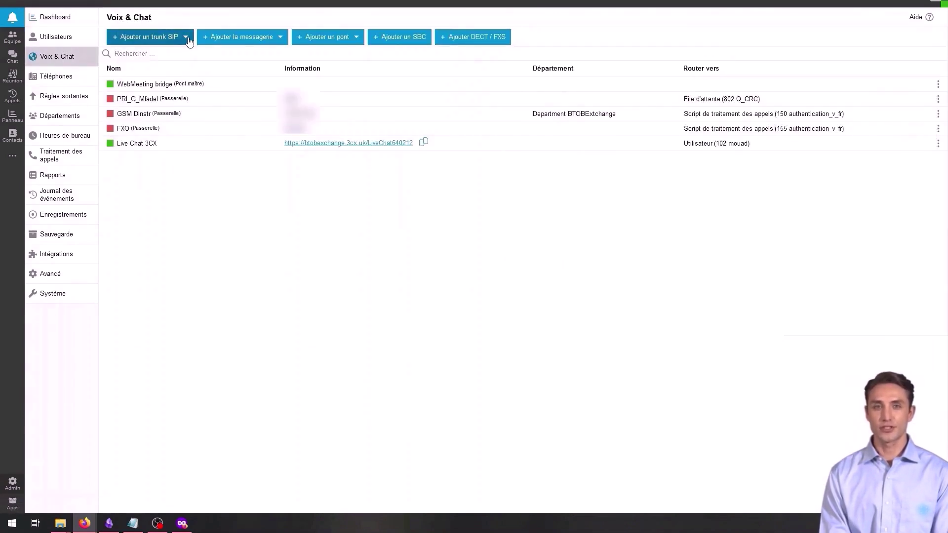
left_click(159, 45)
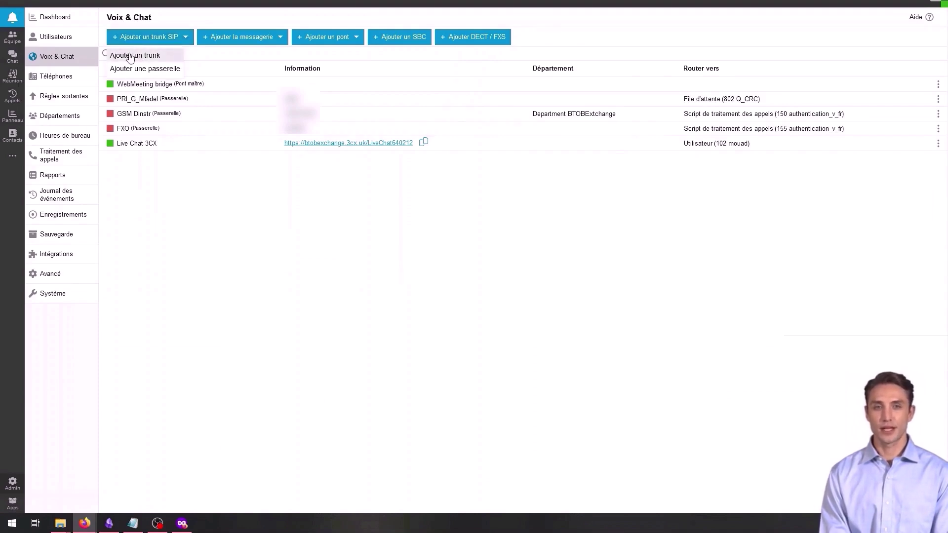
left_click(136, 59)
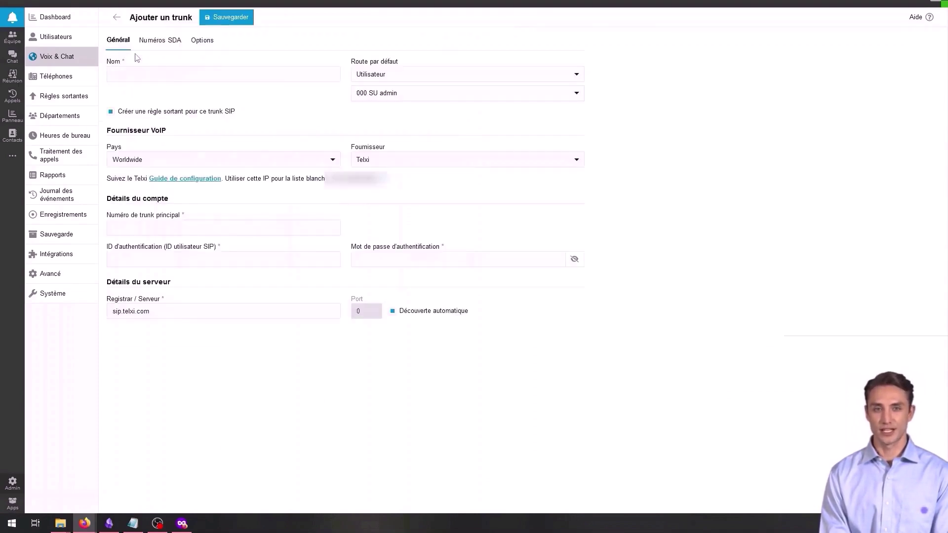
Step: Set the new trunk's default route type to File d'attente
left_click(148, 79)
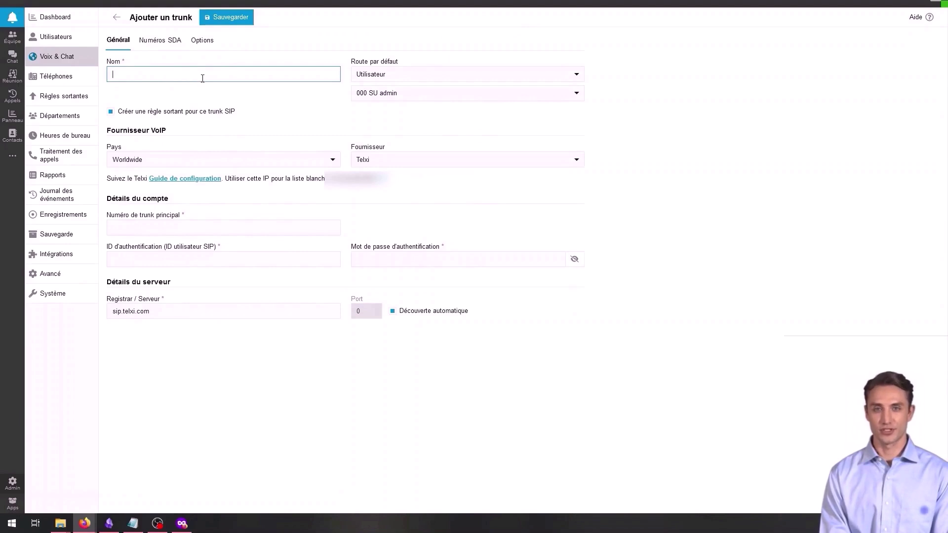
left_click(413, 74)
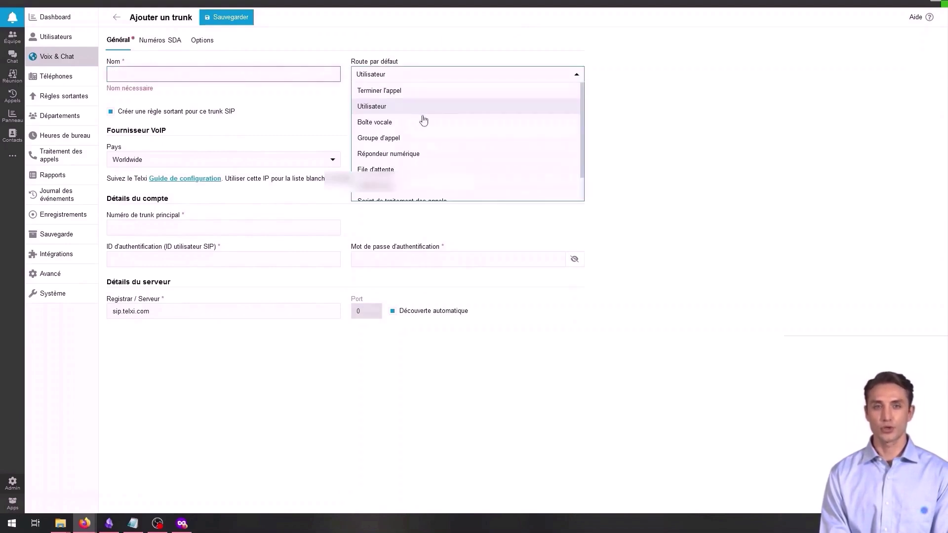
scroll(437, 169, "down", 1)
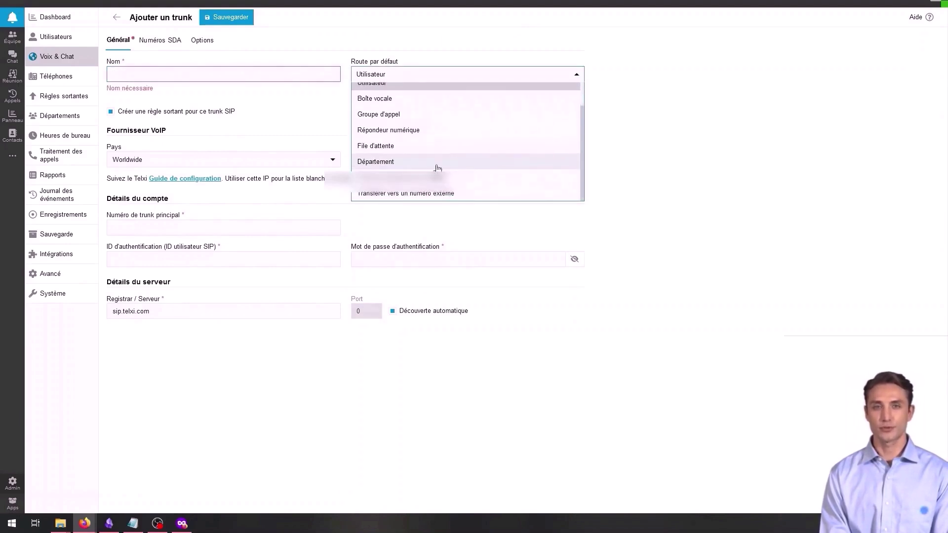
left_click(407, 148)
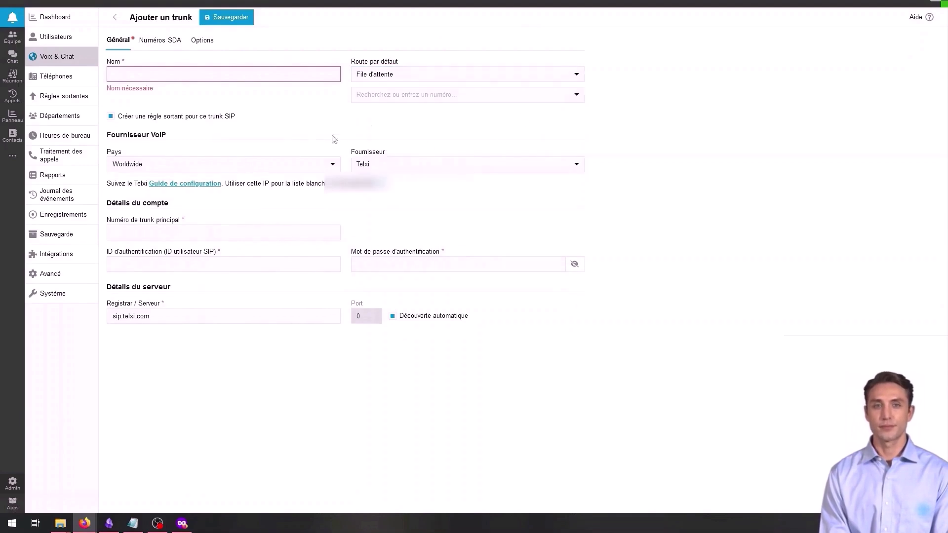
Step: Look through the country choices and select Generic SIP Trunk as the trunk's VoIP provider
left_click(233, 168)
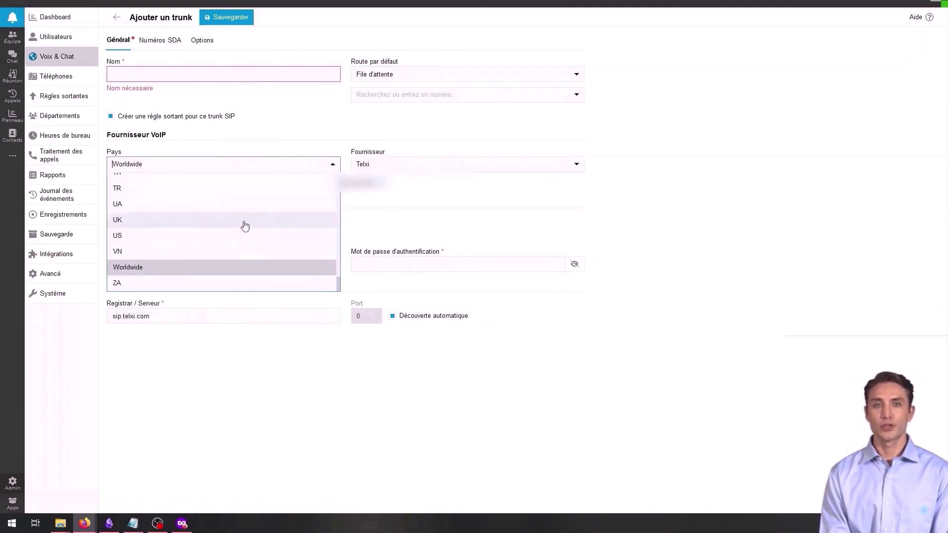
scroll(296, 209, "up", 1)
scroll(299, 209, "down", 2)
left_click(627, 163)
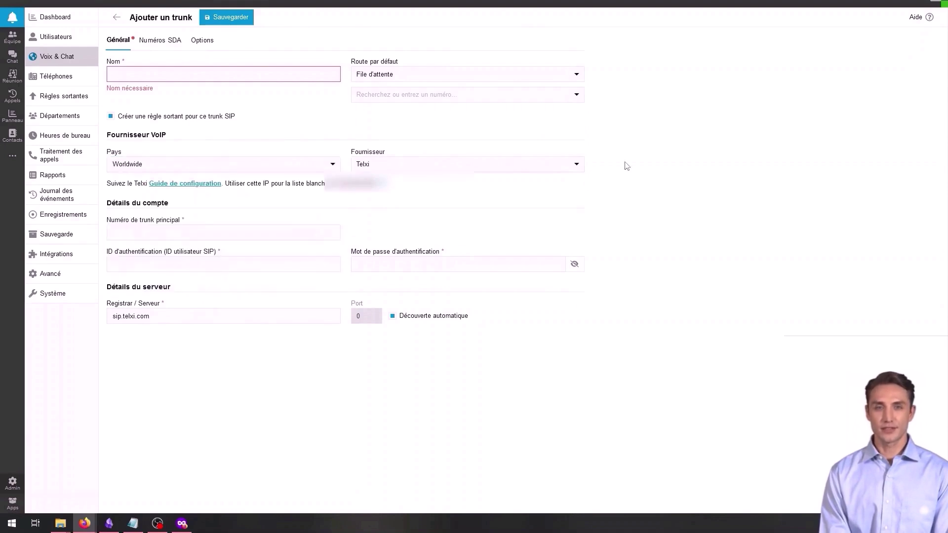
left_click(568, 167)
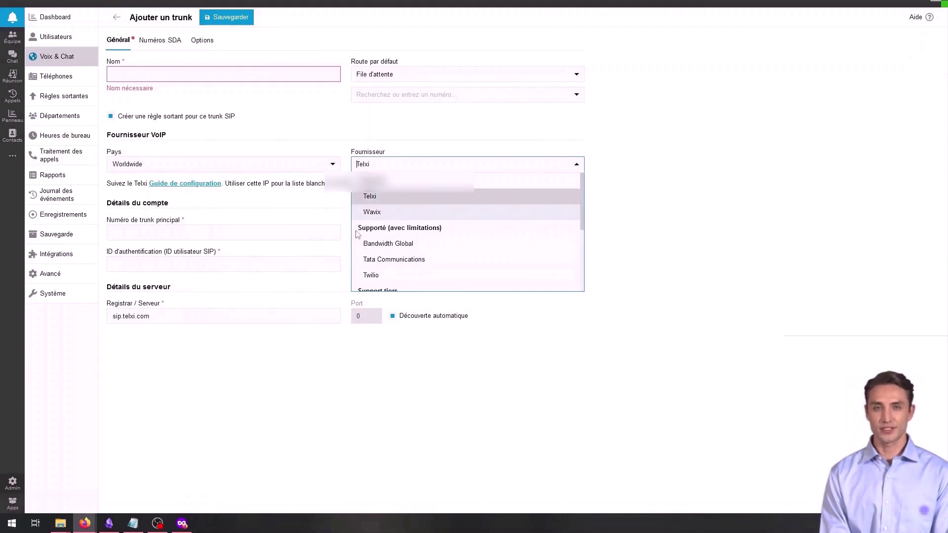
scroll(433, 236, "down", 1)
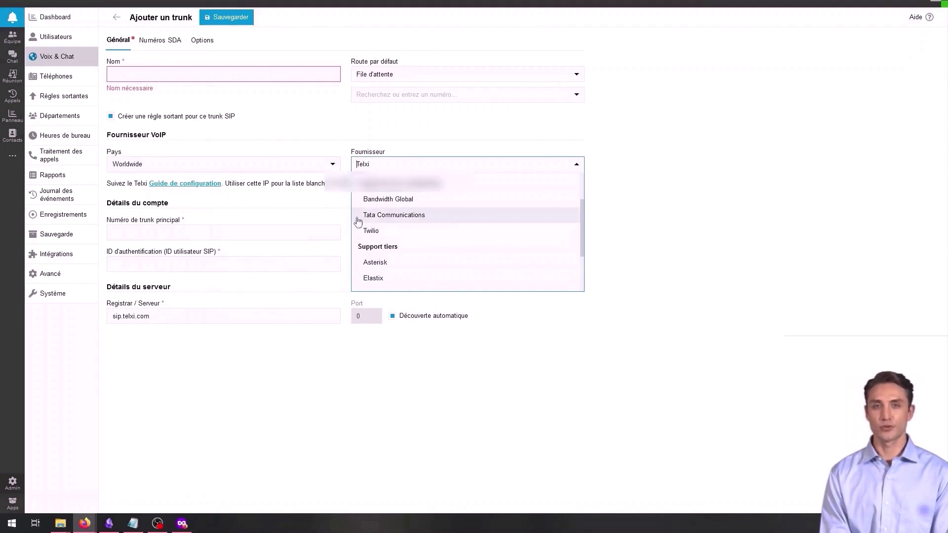
scroll(393, 200, "down", 1)
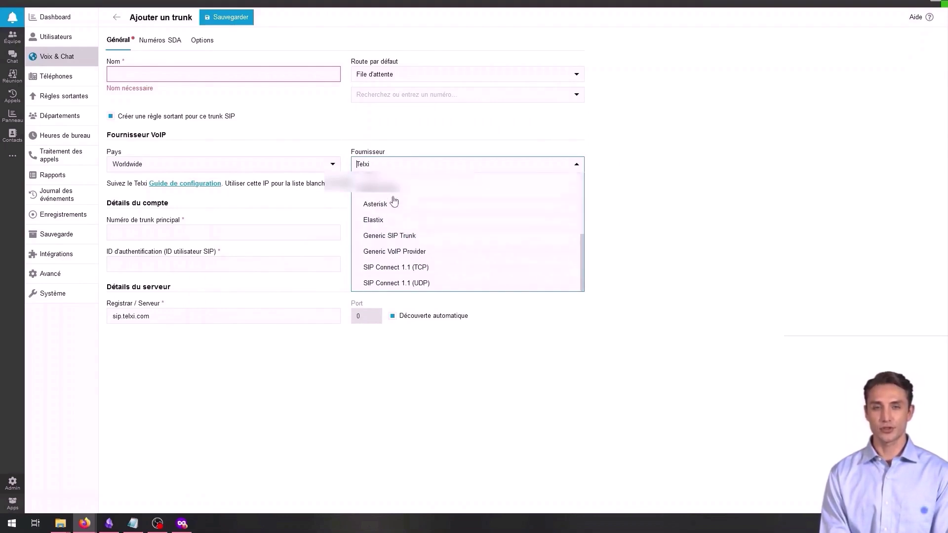
left_click(400, 241)
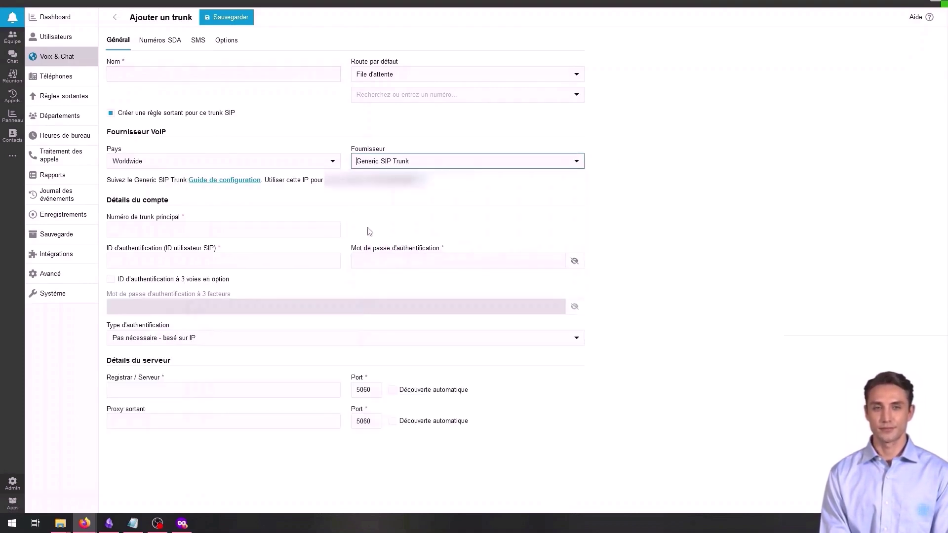
Step: Examine the trunk's main number, authentication ID and password fields, plus its registrar, outbound proxy and port fields
left_click(201, 230)
left_click(163, 255)
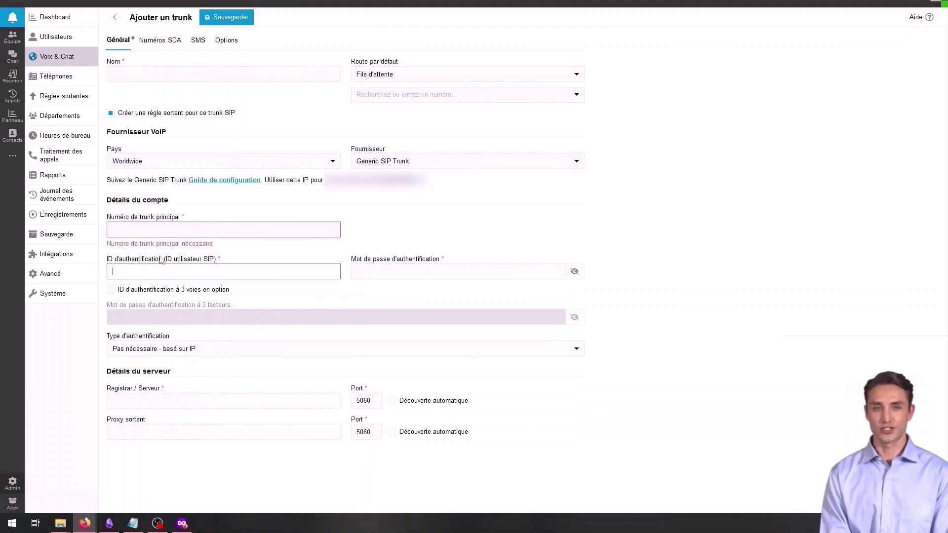
left_click(395, 267)
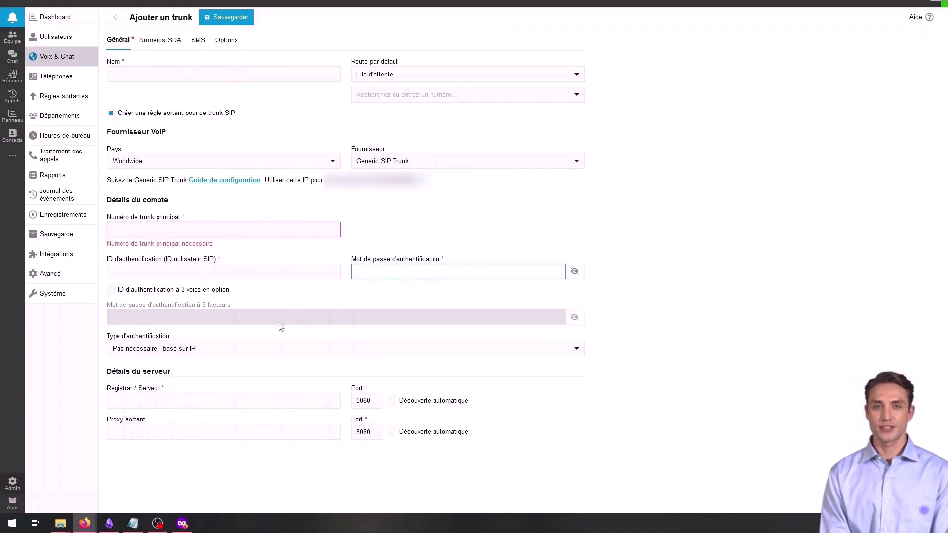
left_click(210, 398)
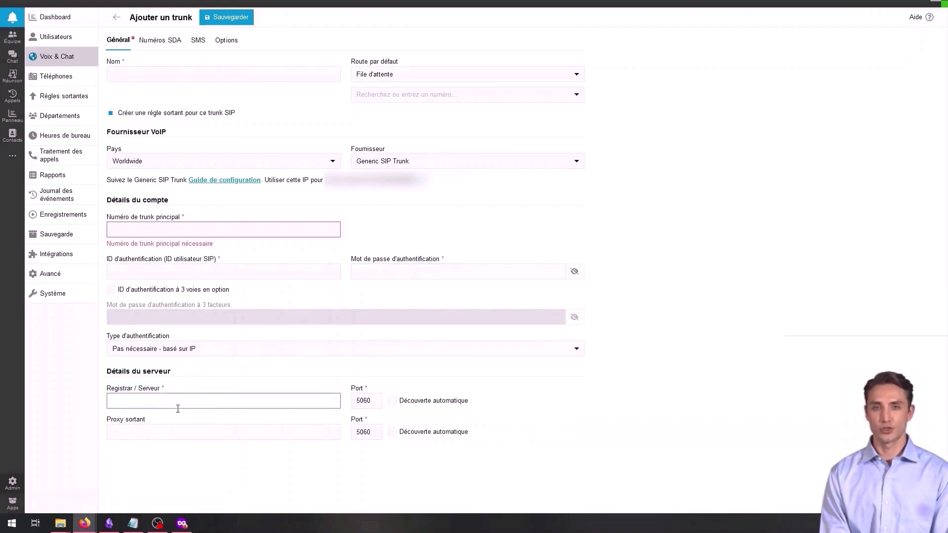
left_click(166, 433)
double_click(369, 399)
double_click(369, 442)
left_click(331, 377)
Step: Set the trunk's authentication type to Basé sur enregistrement/compte and leave the form without saving
left_click(247, 351)
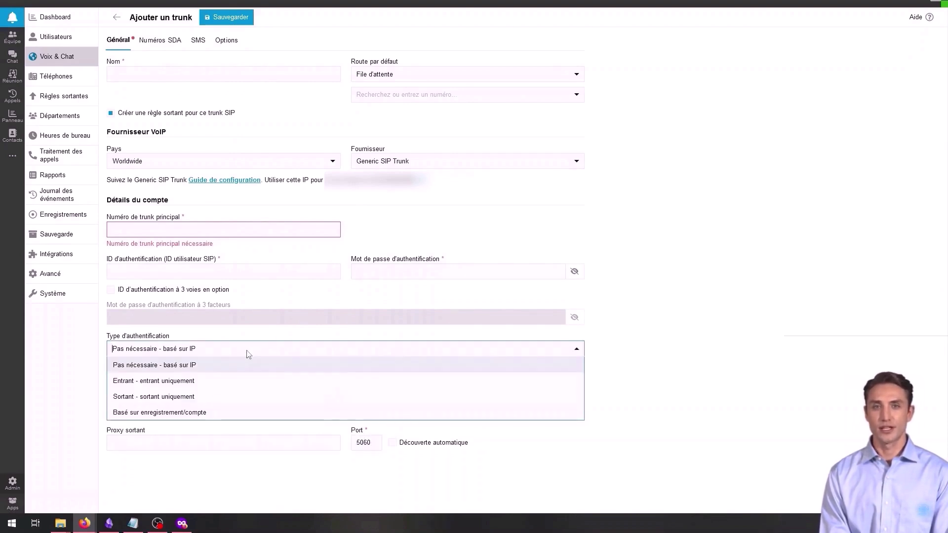
left_click(177, 412)
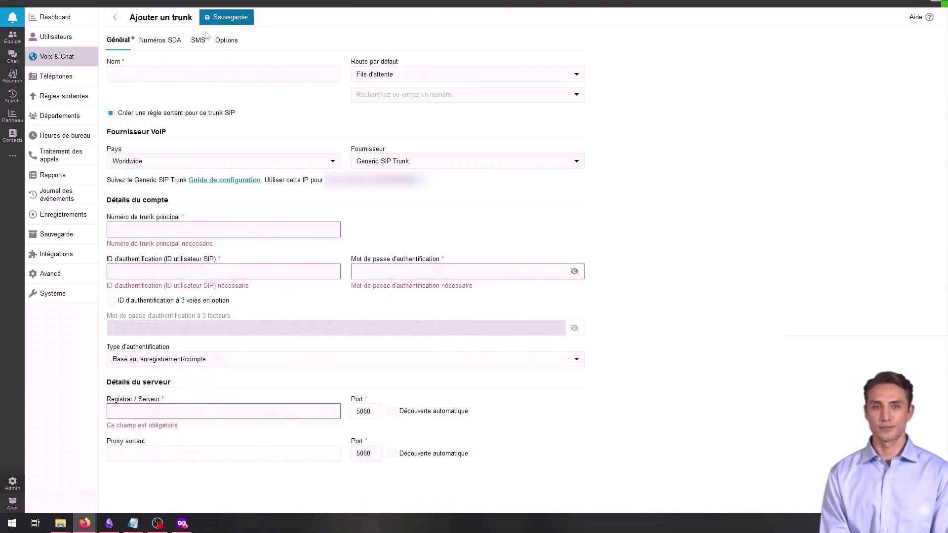
left_click(117, 19)
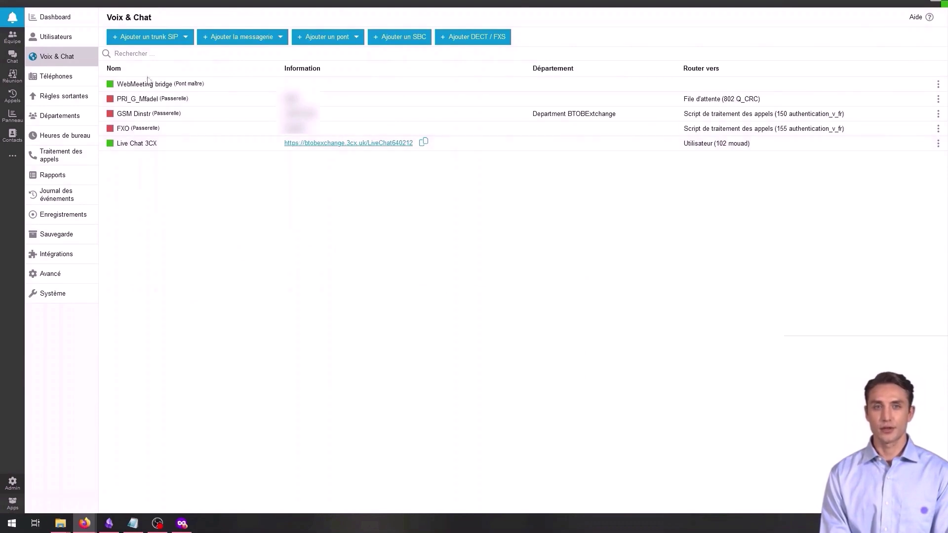
Step: Start another new SIP trunk and select Generic SIP Trunk as its provider
left_click(173, 37)
left_click(162, 55)
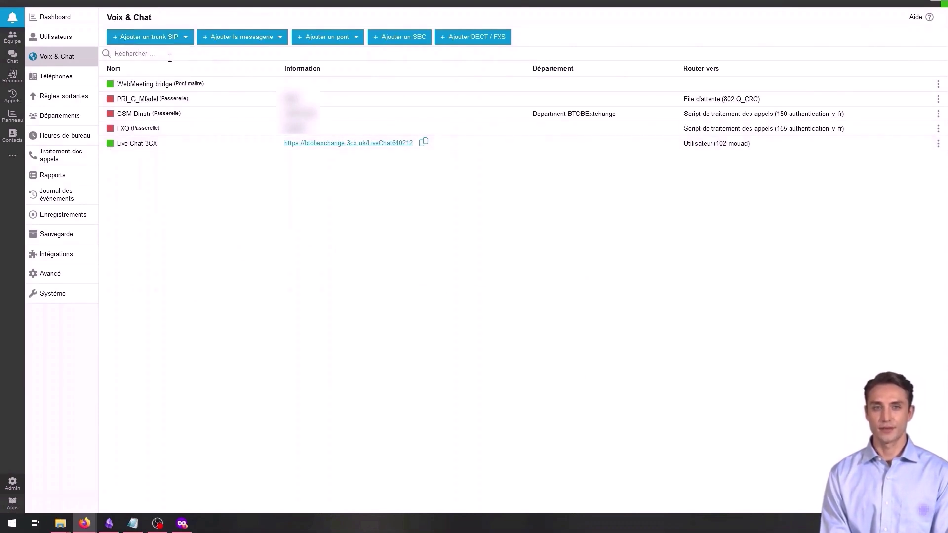
left_click(387, 158)
scroll(440, 255, "down", 3)
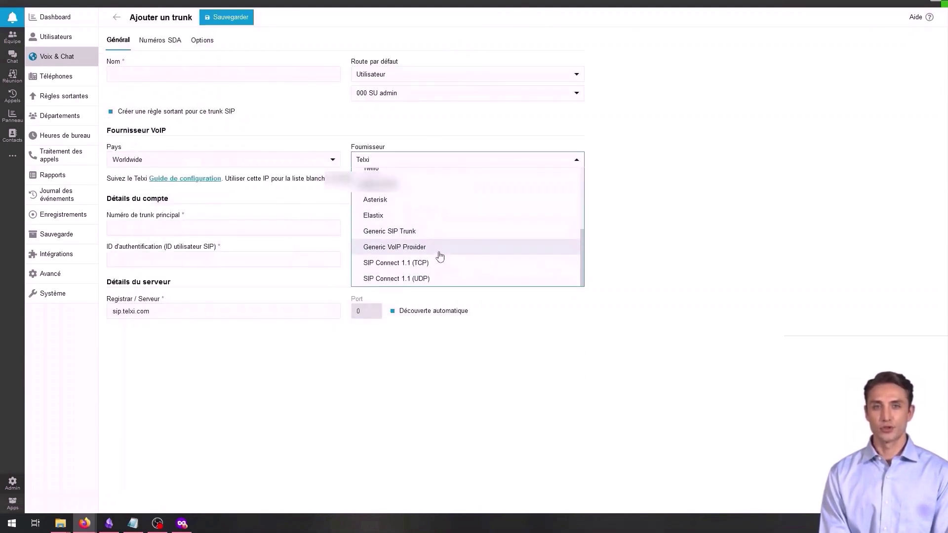
left_click(405, 231)
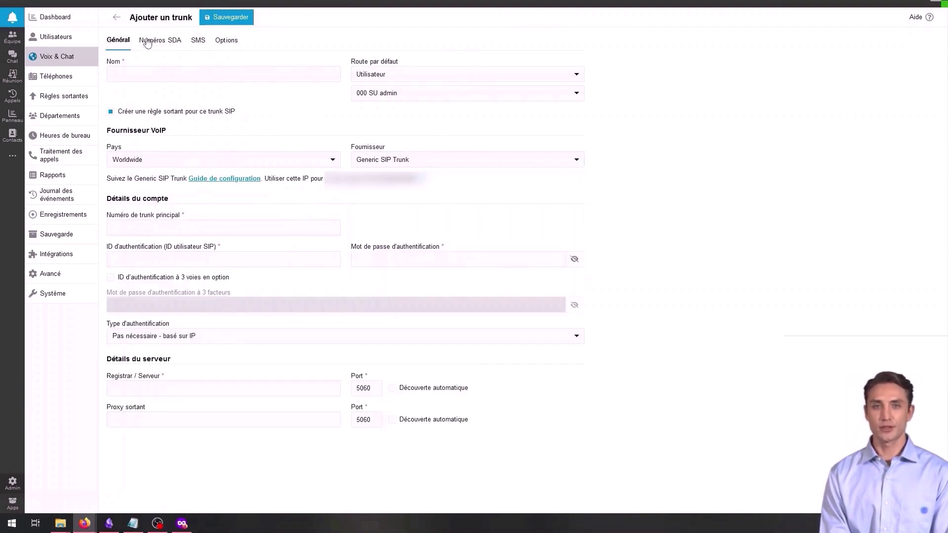
Step: Open and cancel a blank SDA number entry for the trunk, and enable SMS
left_click(166, 42)
left_click(133, 65)
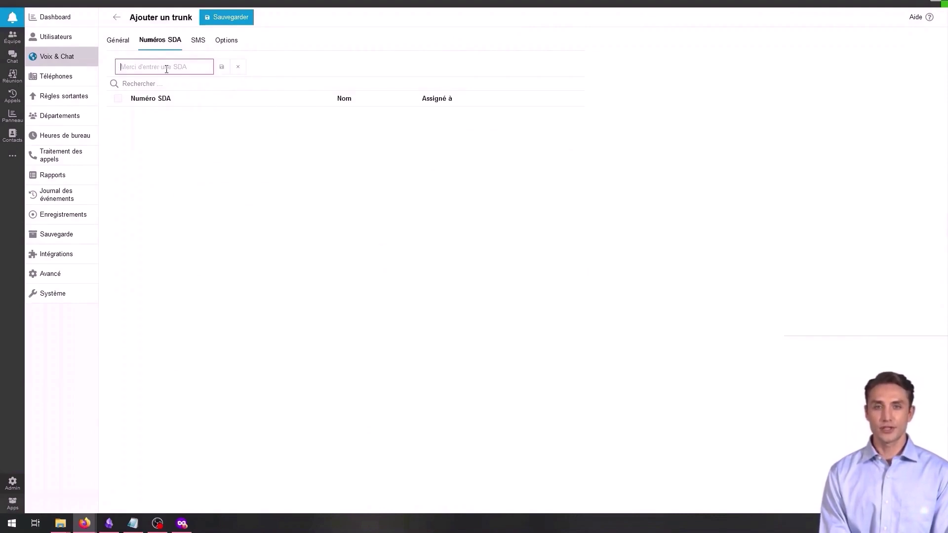
left_click(238, 67)
left_click(198, 41)
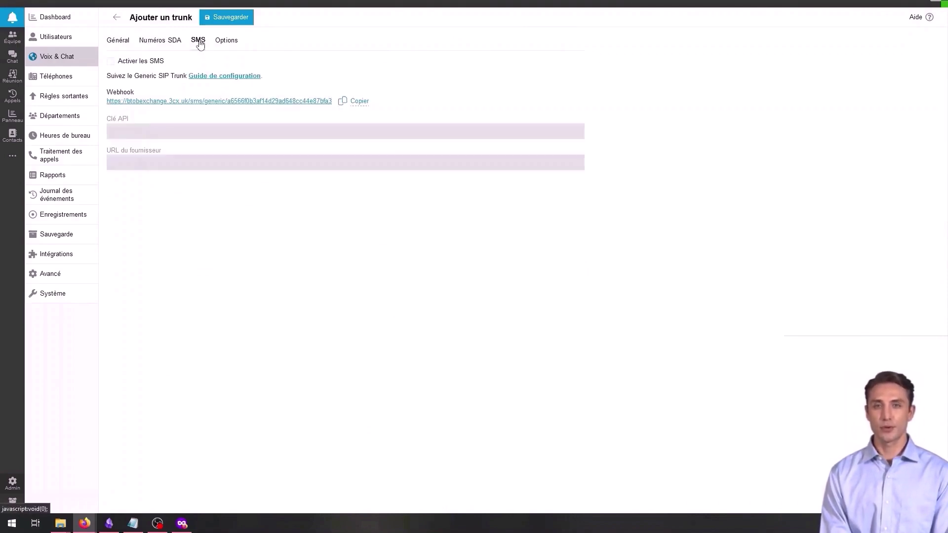
left_click(124, 62)
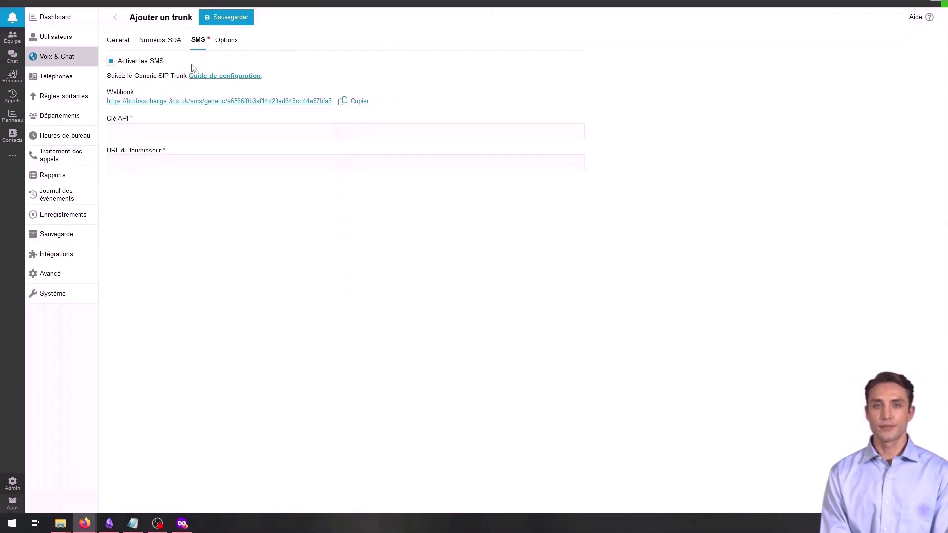
Step: Examine the trunk's options, including the re-registration delay and E164 caller ID conversion, and leave the form without saving
left_click(227, 44)
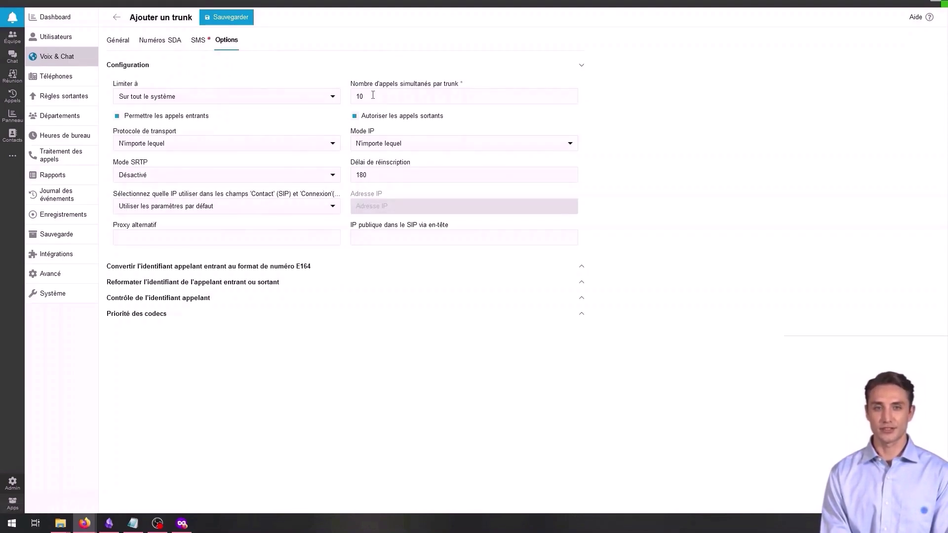
double_click(360, 175)
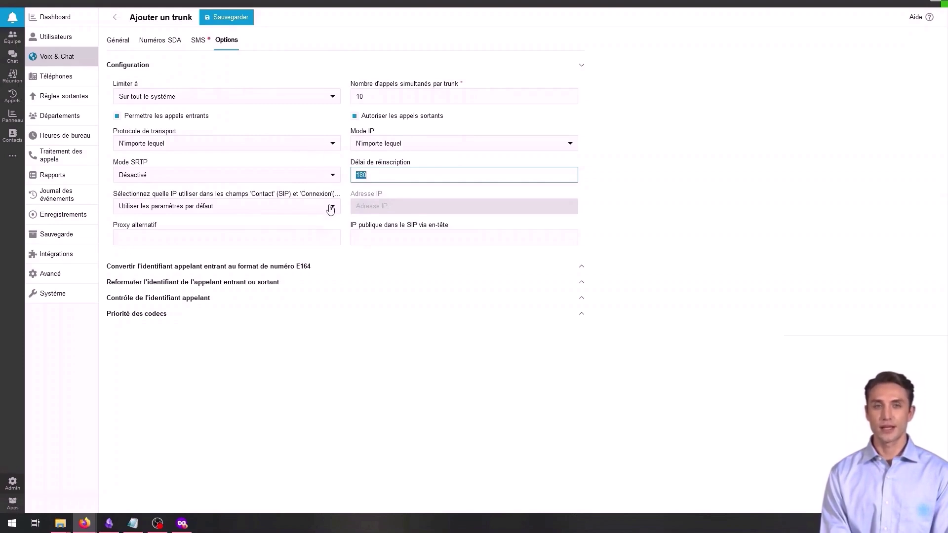
left_click(299, 269)
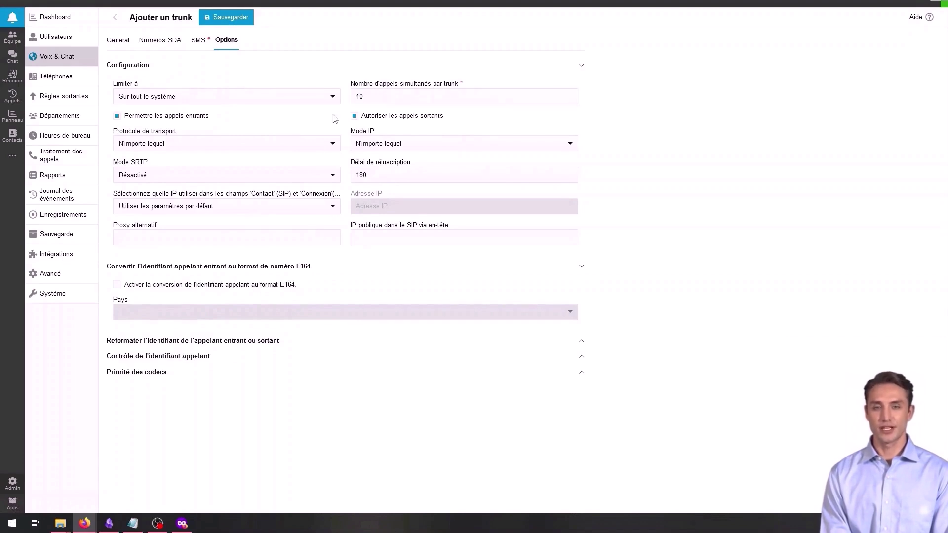
left_click(117, 20)
Step: Start adding a new gateway (passerelle) from the Voix & Chat page
left_click(170, 37)
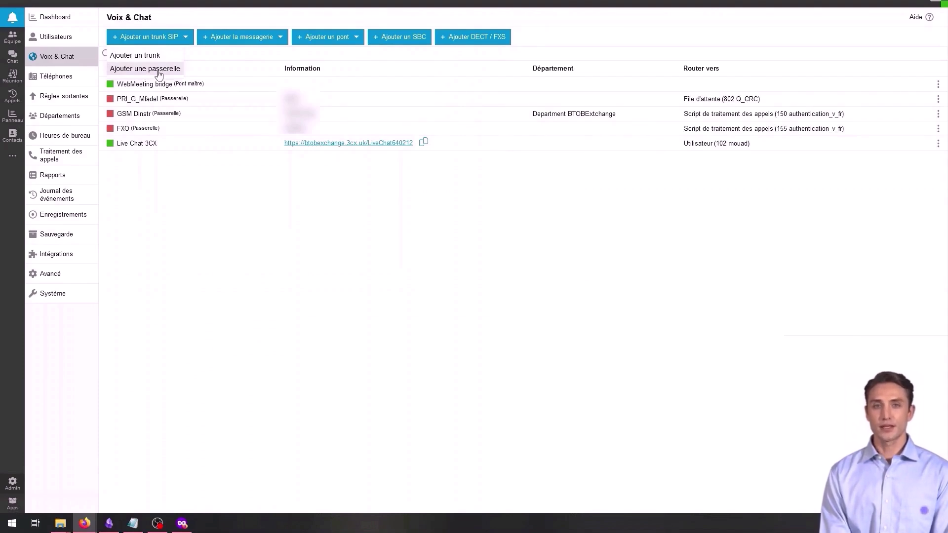
left_click(175, 216)
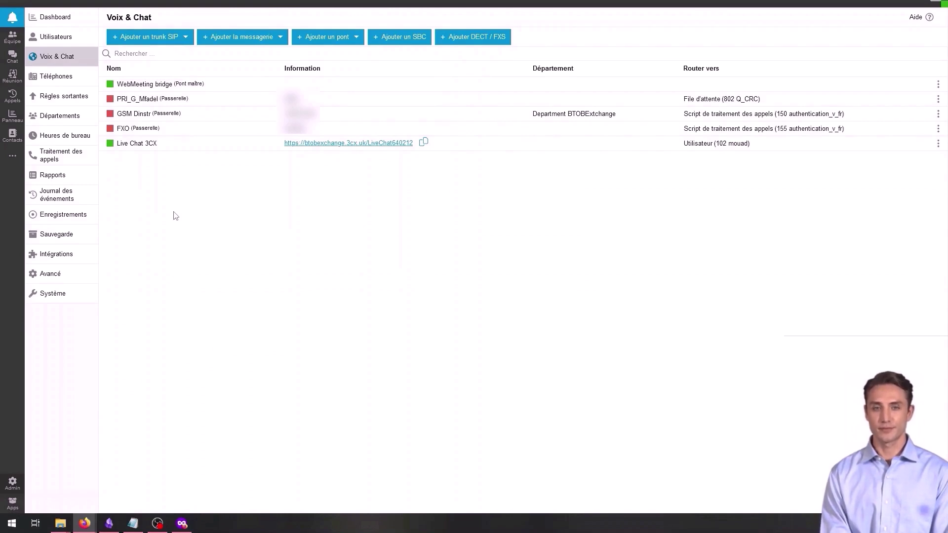
left_click(168, 37)
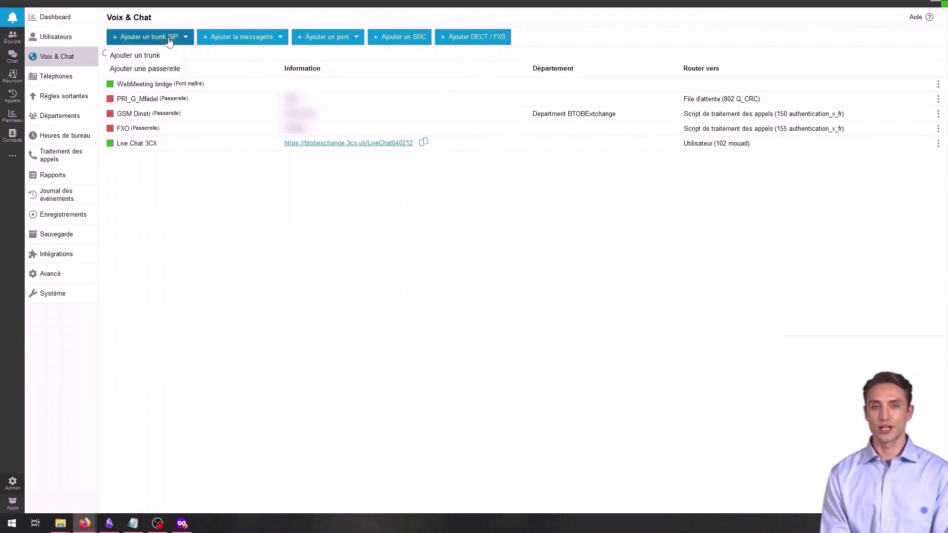
left_click(147, 72)
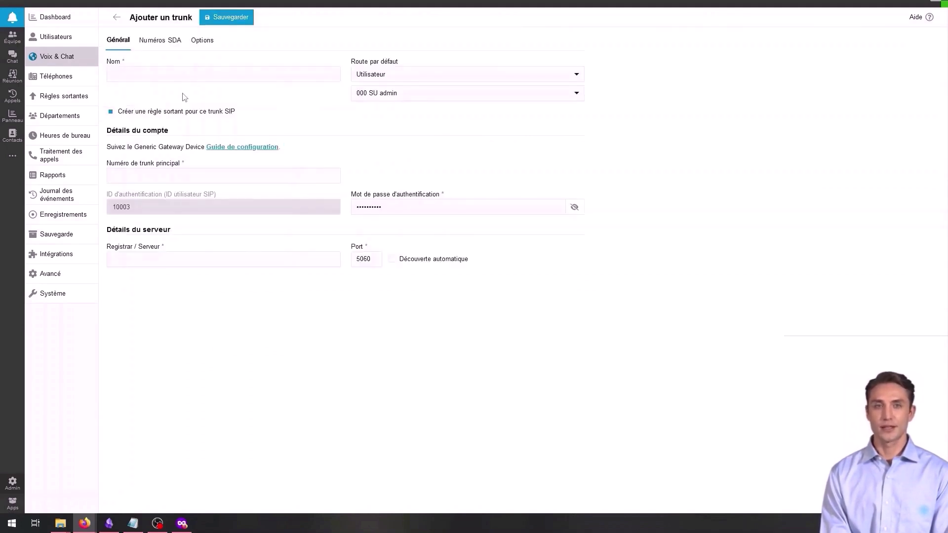
Step: Examine the gateway's general settings, including the default route types and user list, keeping Utilisateur, plus the main trunk number and server fields
left_click(189, 76)
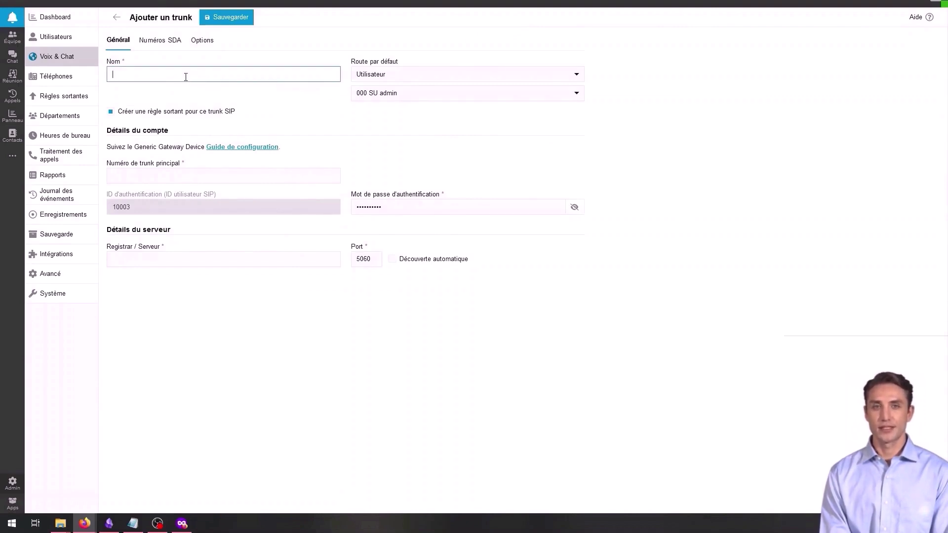
left_click(438, 75)
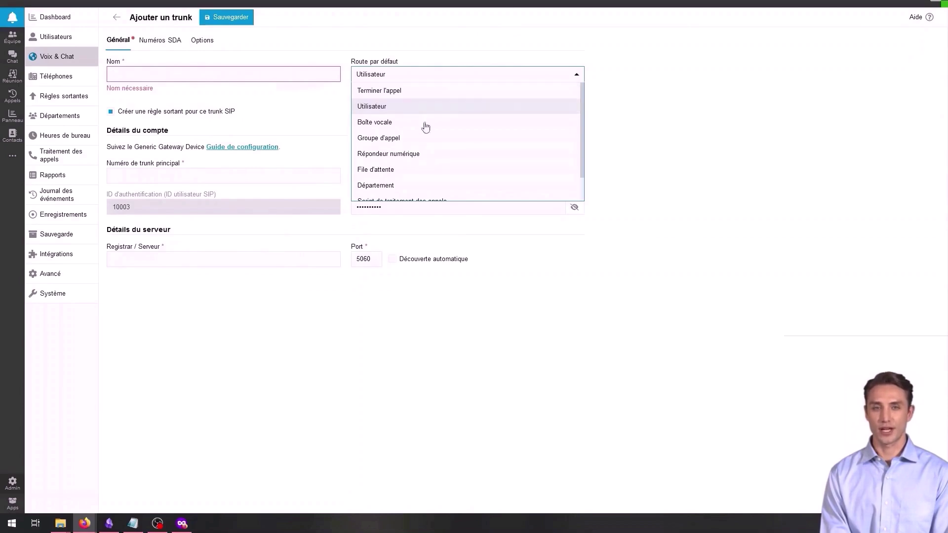
scroll(447, 161, "down", 1)
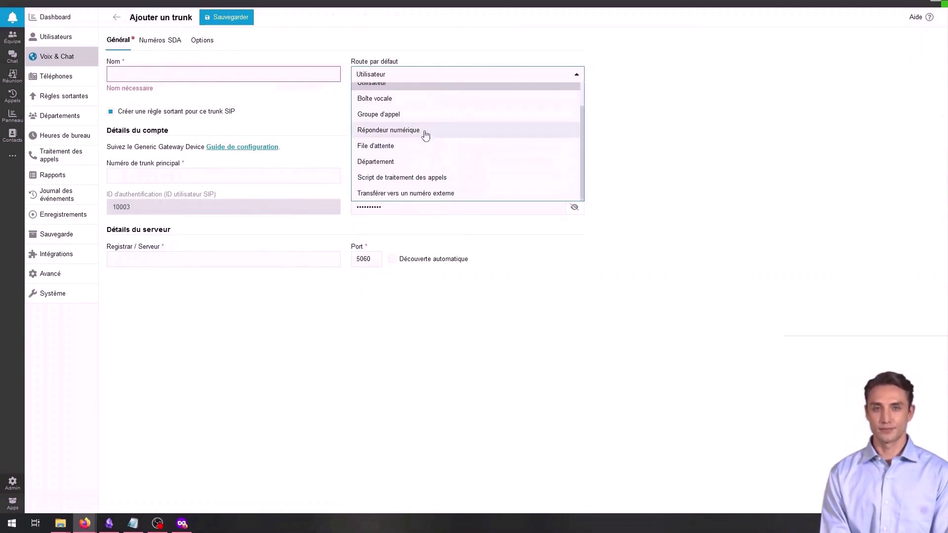
scroll(461, 153, "up", 1)
scroll(462, 153, "up", 1)
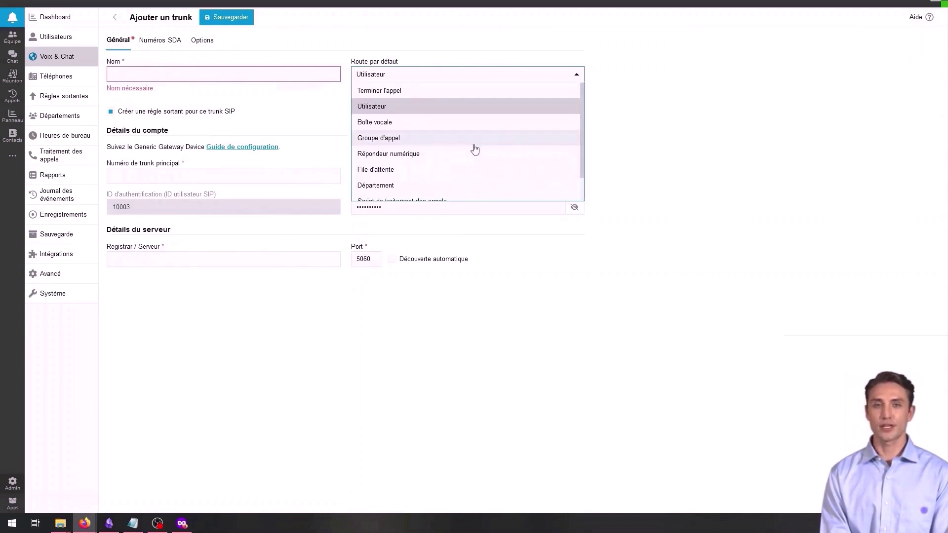
left_click(529, 106)
left_click(506, 99)
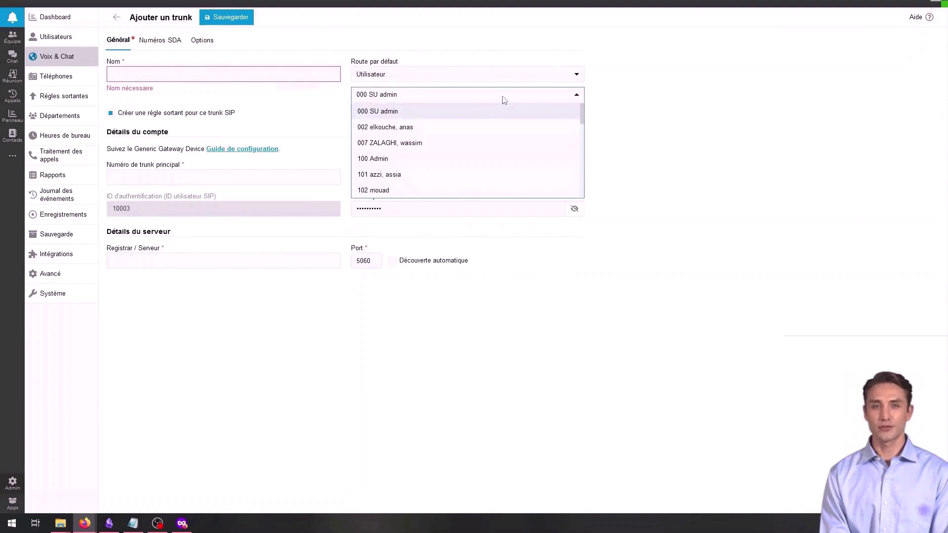
left_click(608, 114)
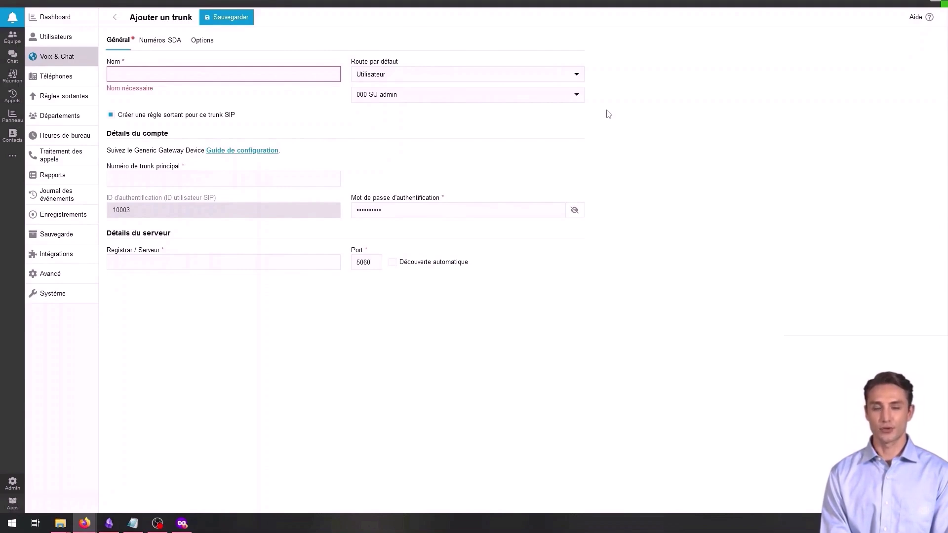
left_click(282, 266)
left_click(186, 179)
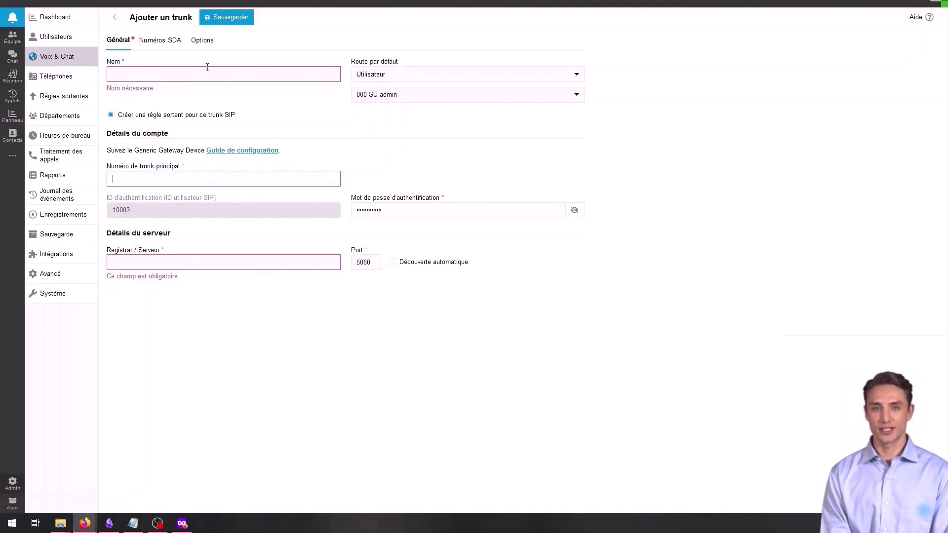
Step: Open and cancel a blank SDA number entry for the gateway, and return to its general settings
left_click(159, 42)
left_click(138, 67)
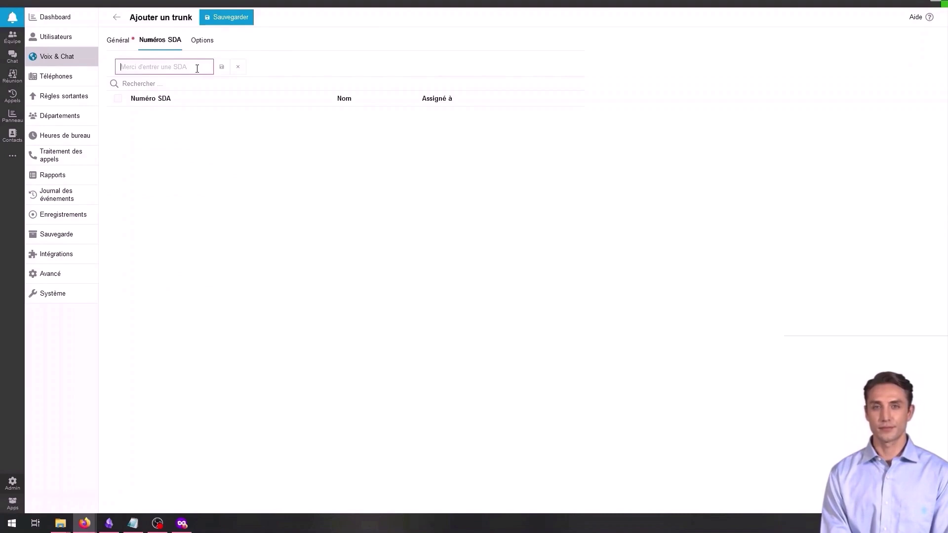
left_click(238, 68)
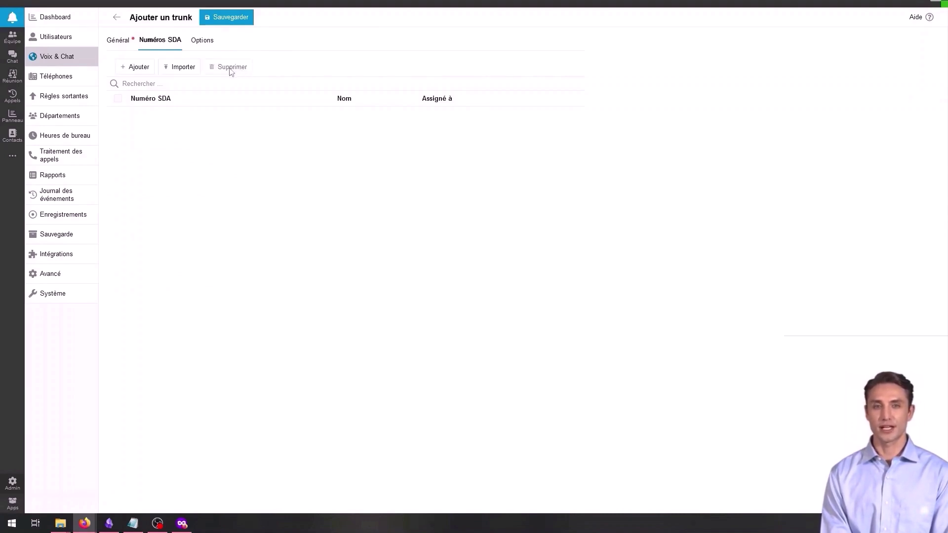
left_click(109, 41)
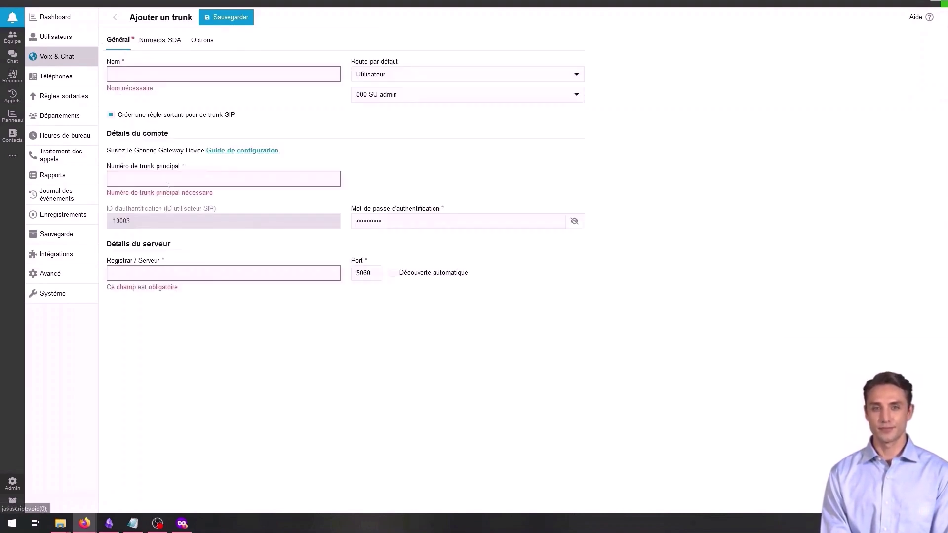